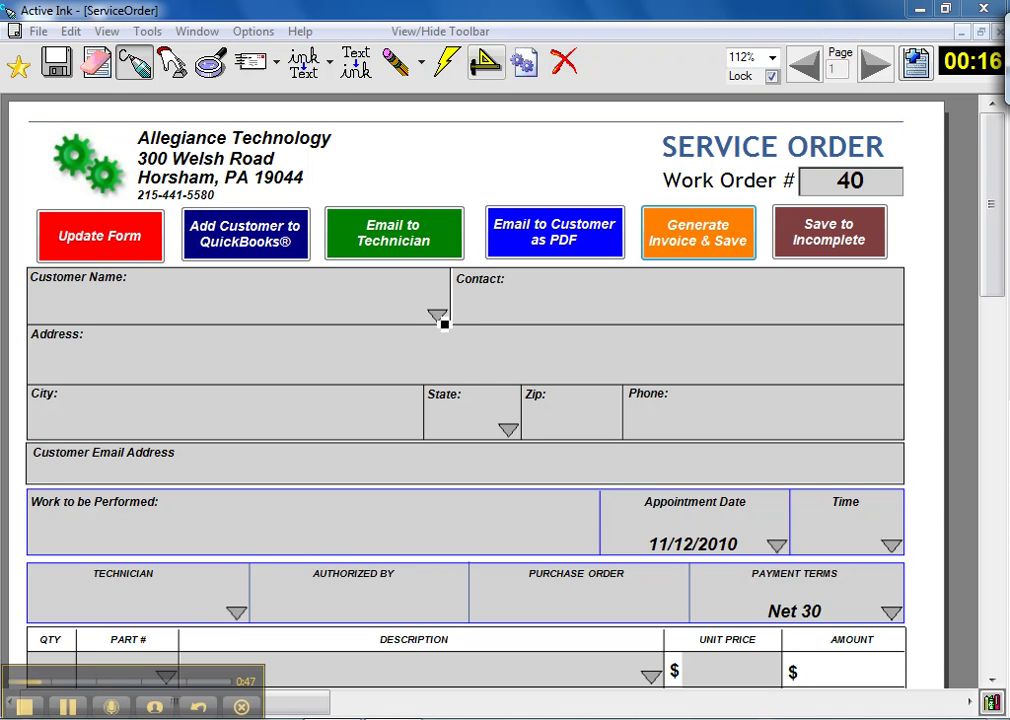
# Pick the customer from the Customer Name list so their contact, address, phone and e-mail auto-fill.
pyautogui.click(445, 323)
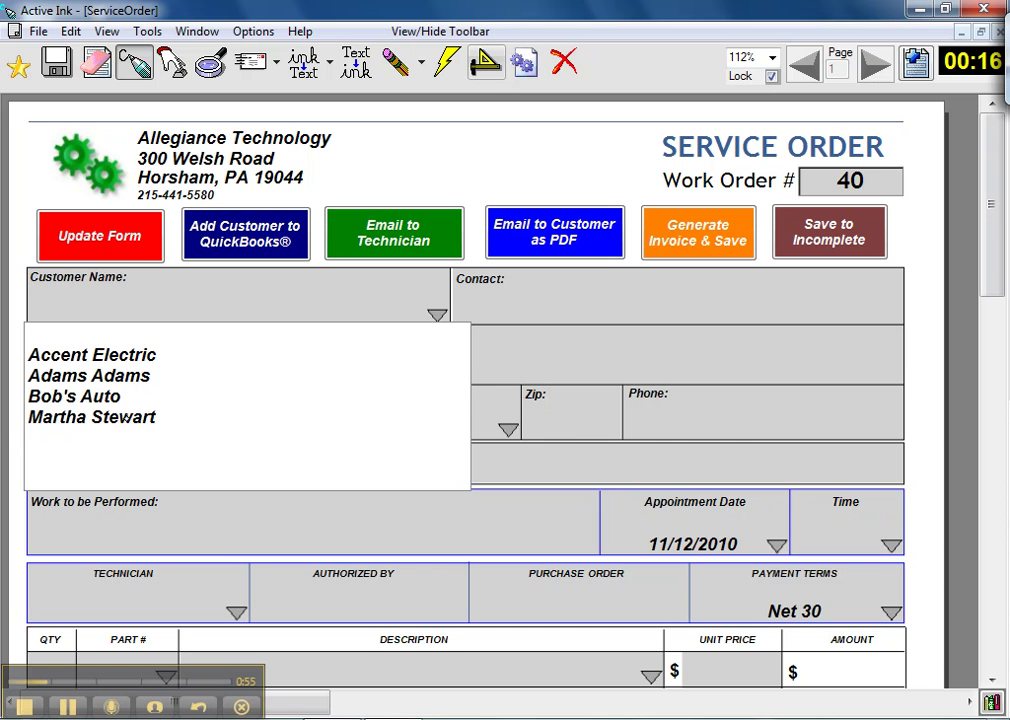
pyautogui.click(128, 416)
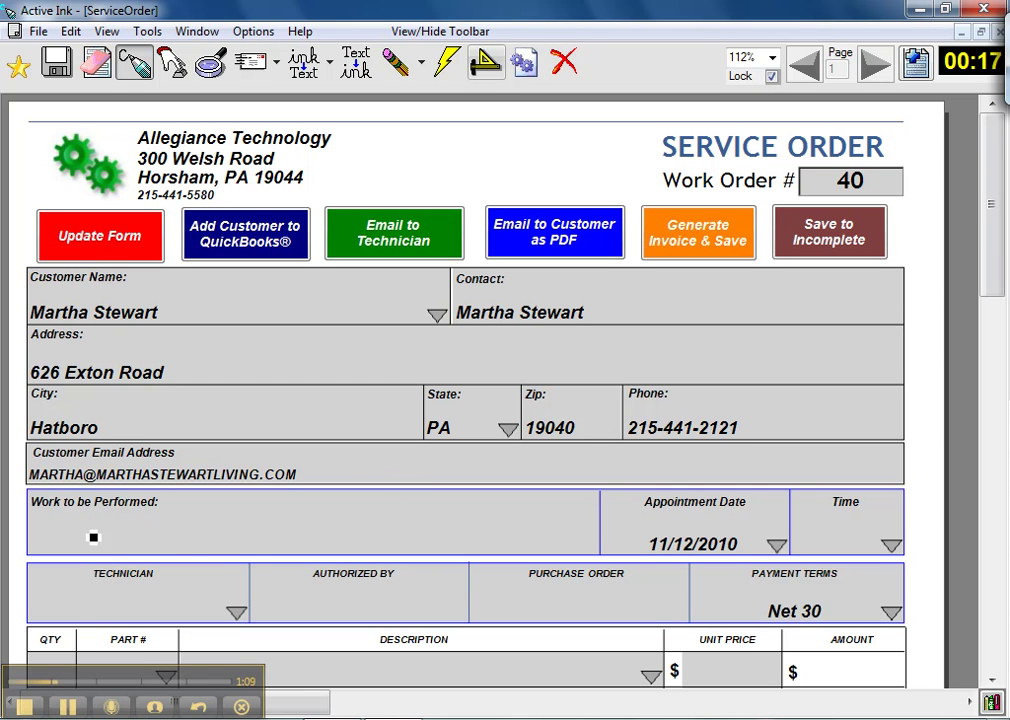
# Handwrite 'Install outlets and breakers' as the work, assign a technician, and e-mail them the order.
pyautogui.moveTo(95, 550)
pyautogui.mouseDown()
pyautogui.moveTo(139, 551)
pyautogui.moveTo(192, 527)
pyautogui.moveTo(241, 548)
pyautogui.moveTo(343, 541)
pyautogui.moveTo(262, 528)
pyautogui.moveTo(385, 541)
pyautogui.moveTo(426, 525)
pyautogui.moveTo(472, 547)
pyautogui.moveTo(518, 539)
pyautogui.moveTo(541, 548)
pyautogui.moveTo(582, 528)
pyautogui.moveTo(586, 537)
pyautogui.mouseUp()
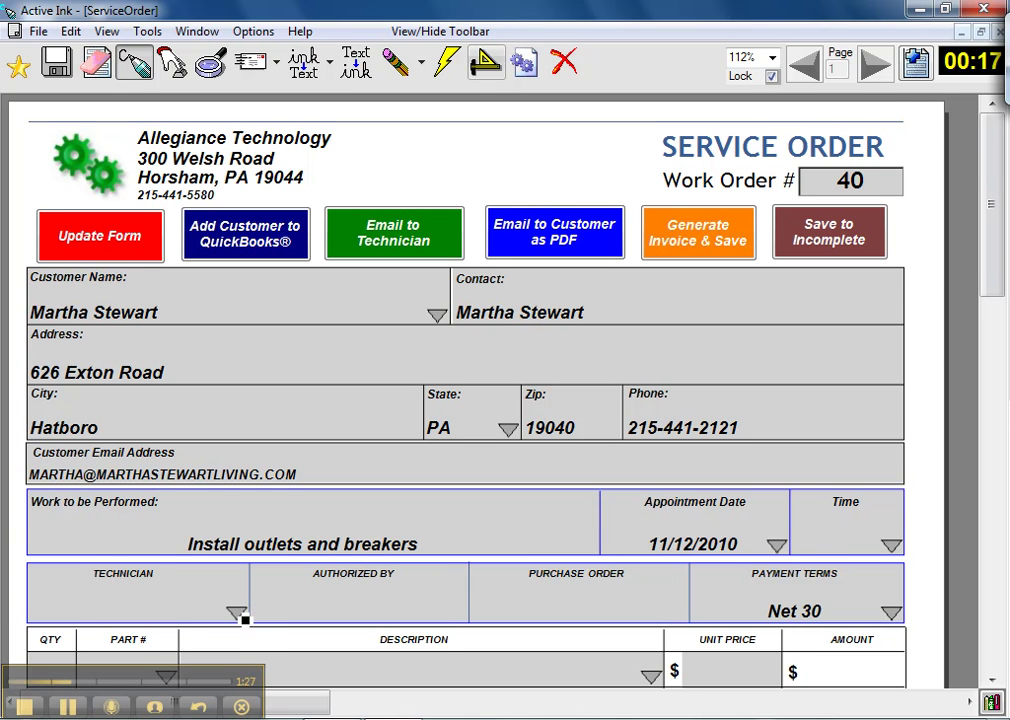
pyautogui.click(240, 613)
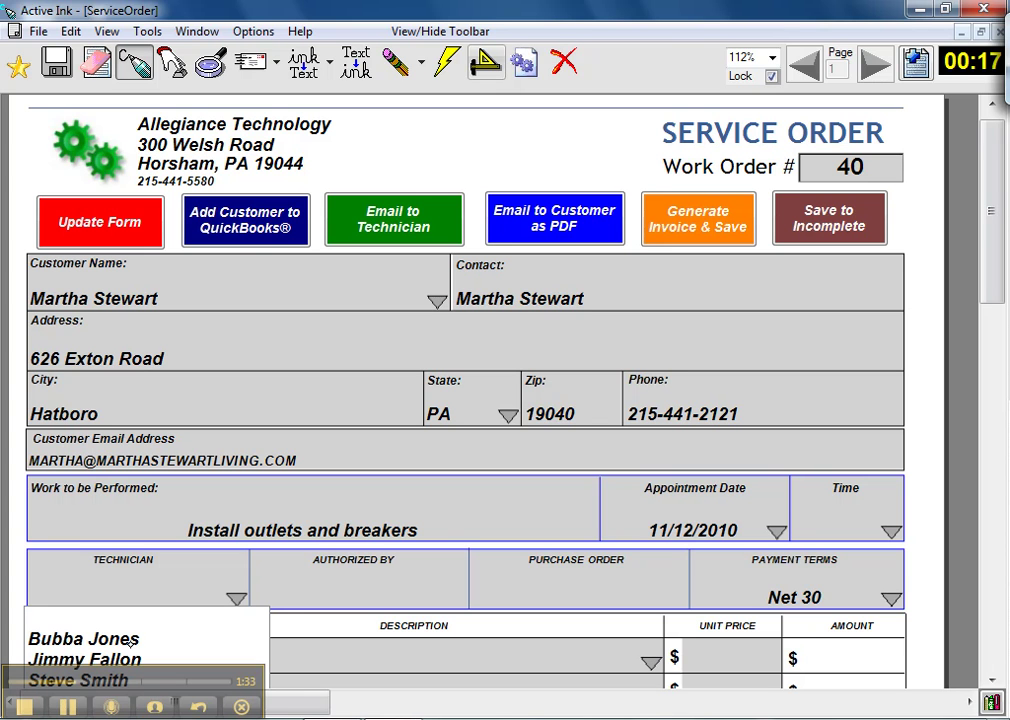
pyautogui.click(130, 640)
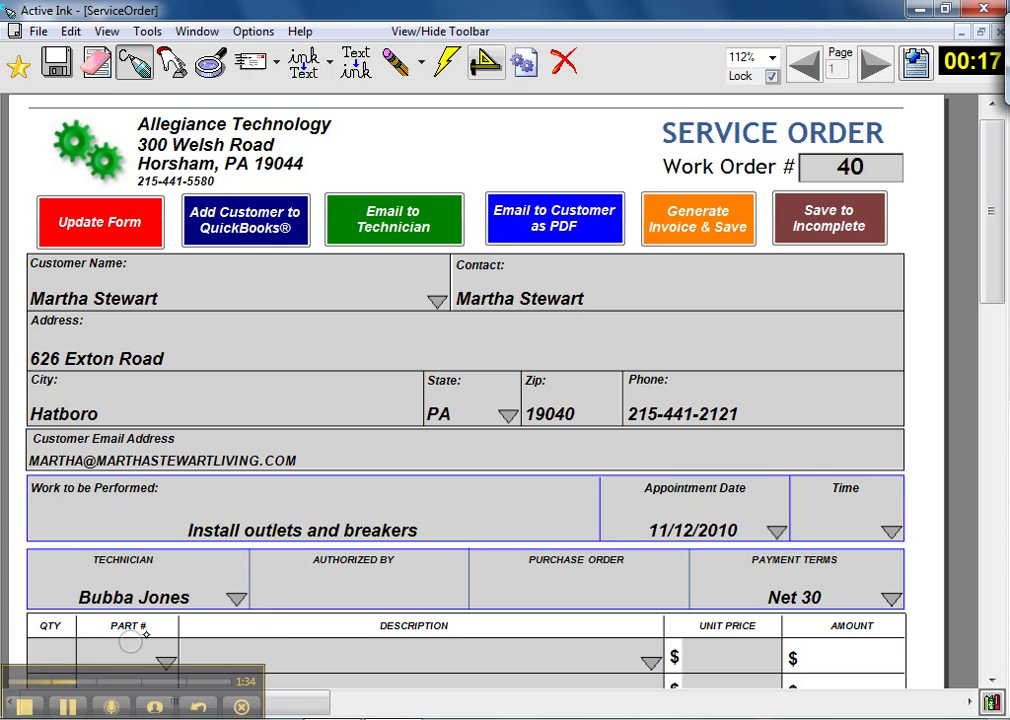
pyautogui.click(382, 232)
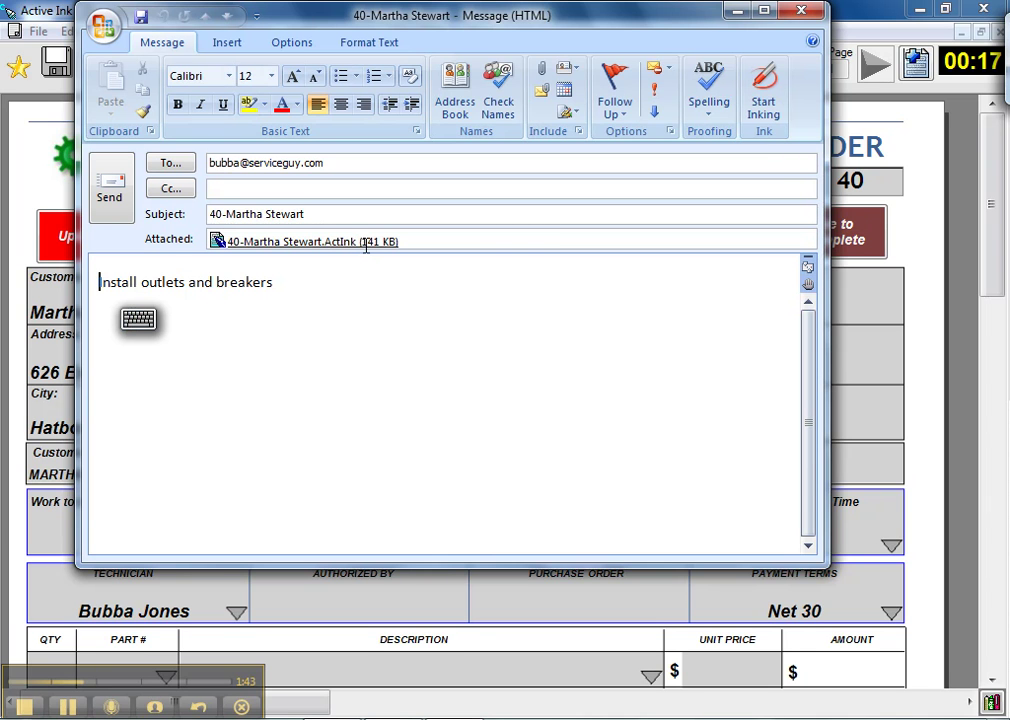
# Send the Outlook e-mail with the attached service order to the technician.
pyautogui.click(108, 180)
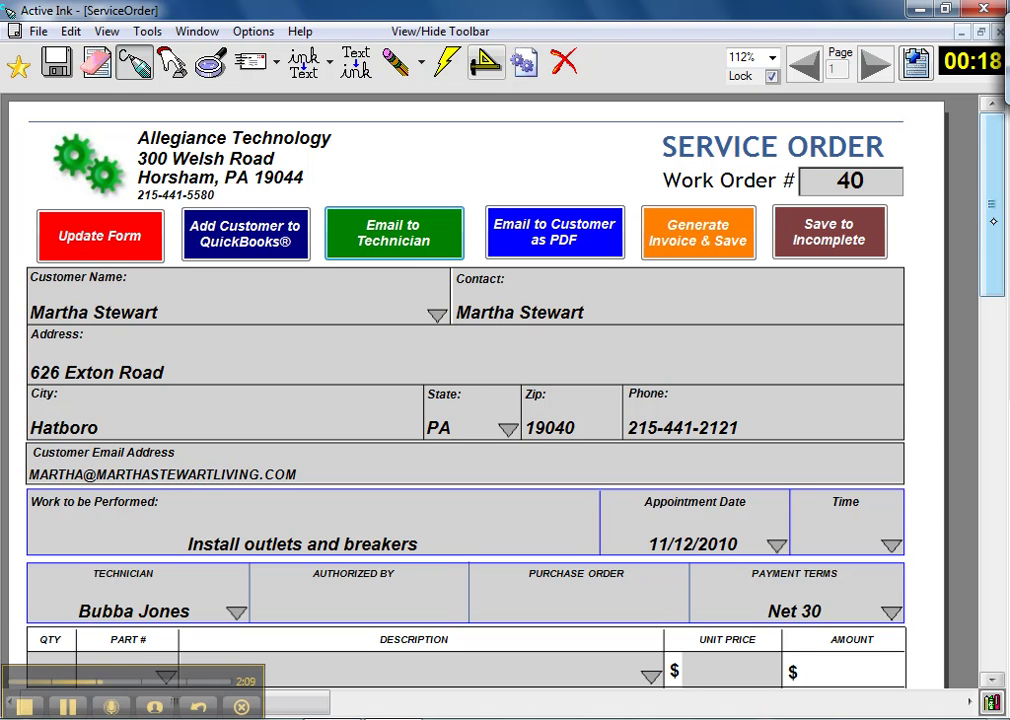
pyautogui.moveTo(994, 220); pyautogui.dragTo(996, 398)
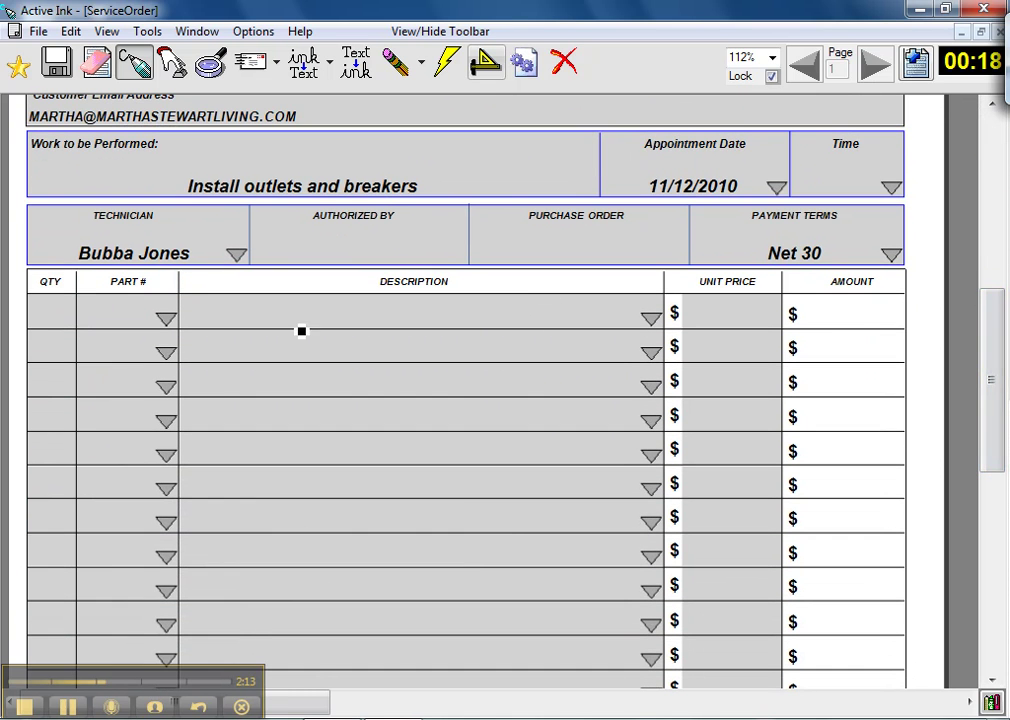
# Add line items for 2 Outlet and 2 C-HBR220 breakers, with handwritten quantities.
pyautogui.click(168, 320)
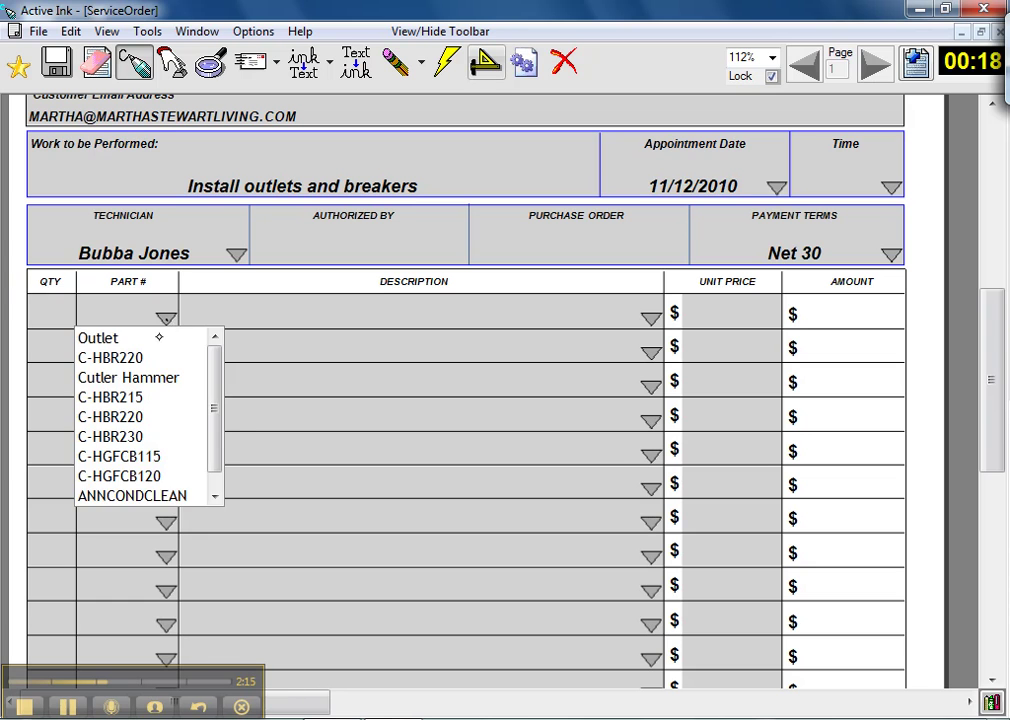
pyautogui.click(152, 339)
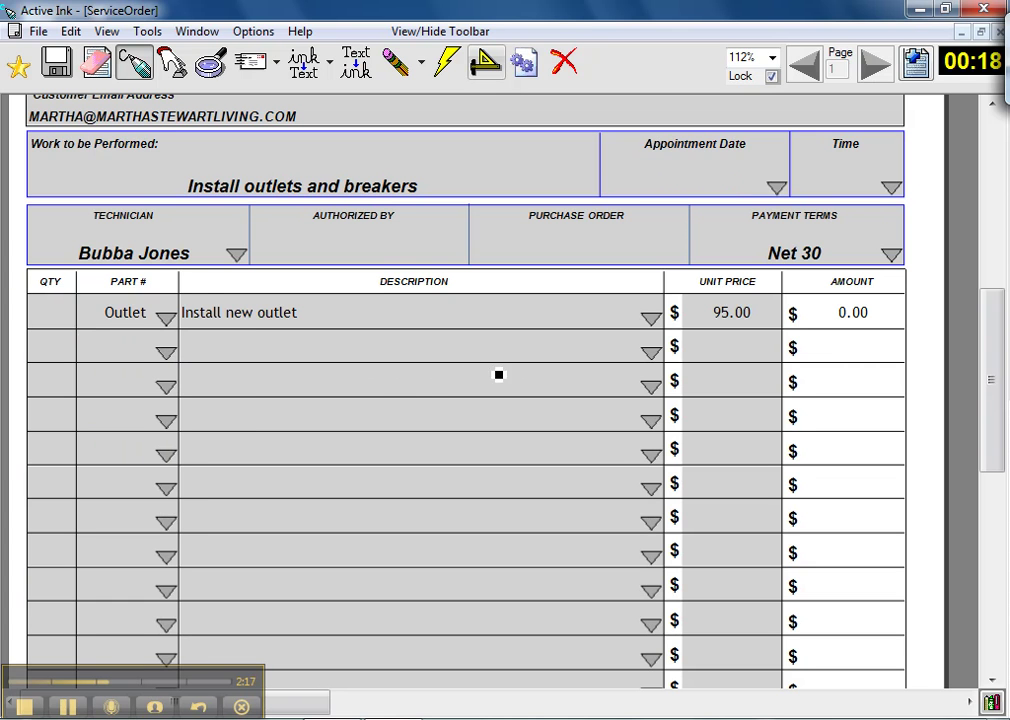
pyautogui.moveTo(44, 305)
pyautogui.mouseDown()
pyautogui.moveTo(46, 324)
pyautogui.moveTo(66, 322)
pyautogui.mouseUp()
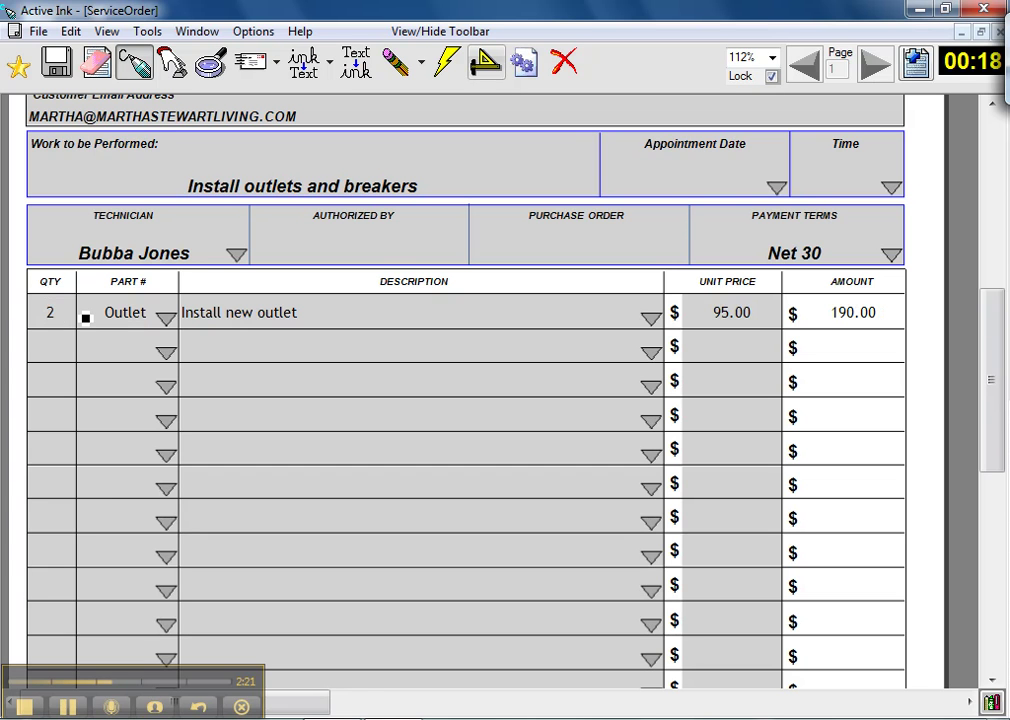
pyautogui.click(167, 354)
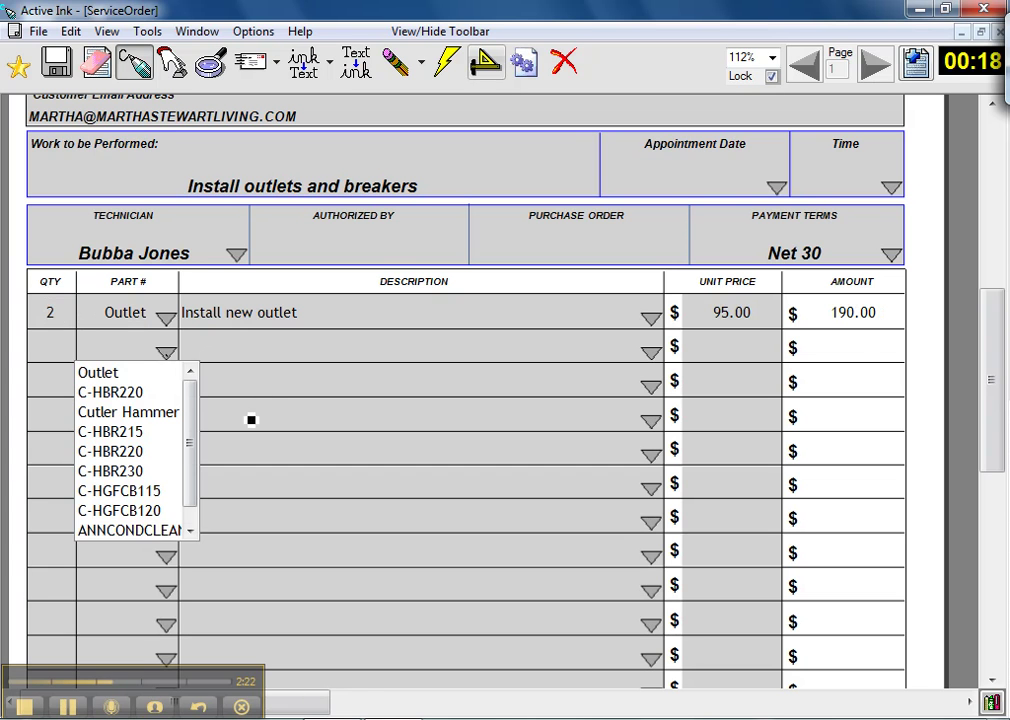
pyautogui.click(153, 452)
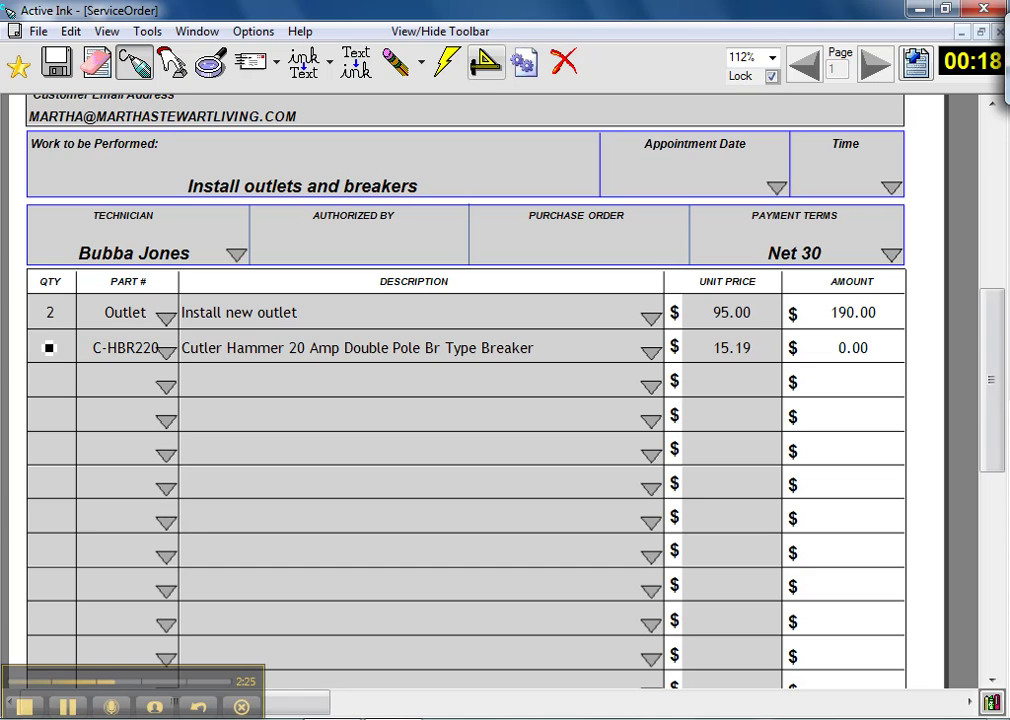
pyautogui.moveTo(41, 338); pyautogui.dragTo(72, 361)
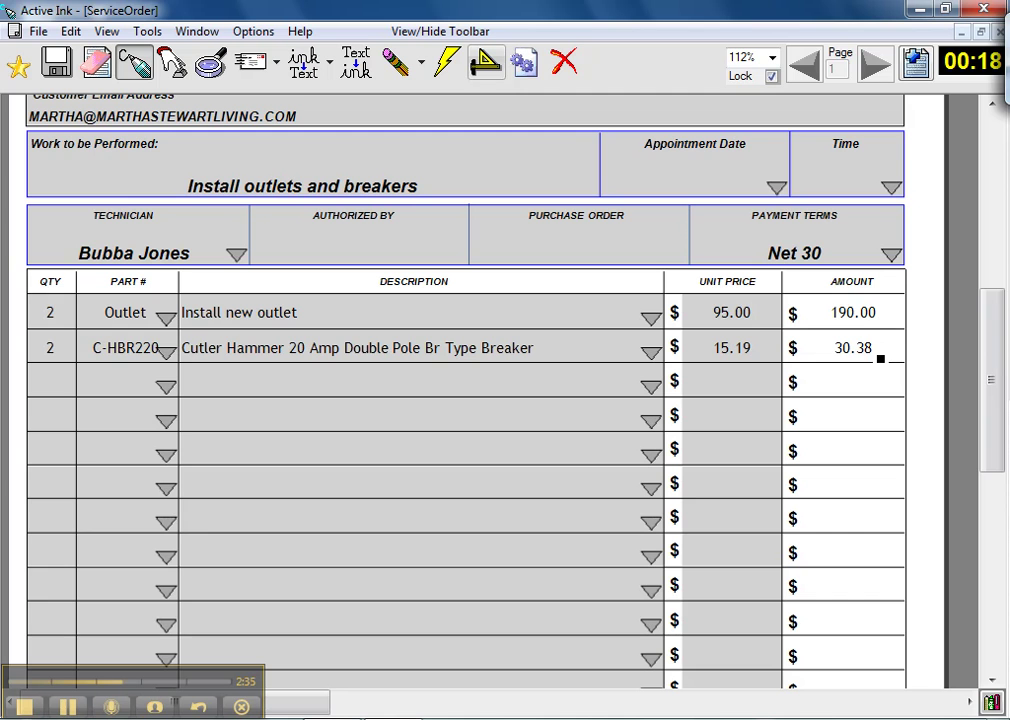
# Capture the customer's handwritten signature in the Customer Signature box.
pyautogui.scroll(-1, 993, 403)
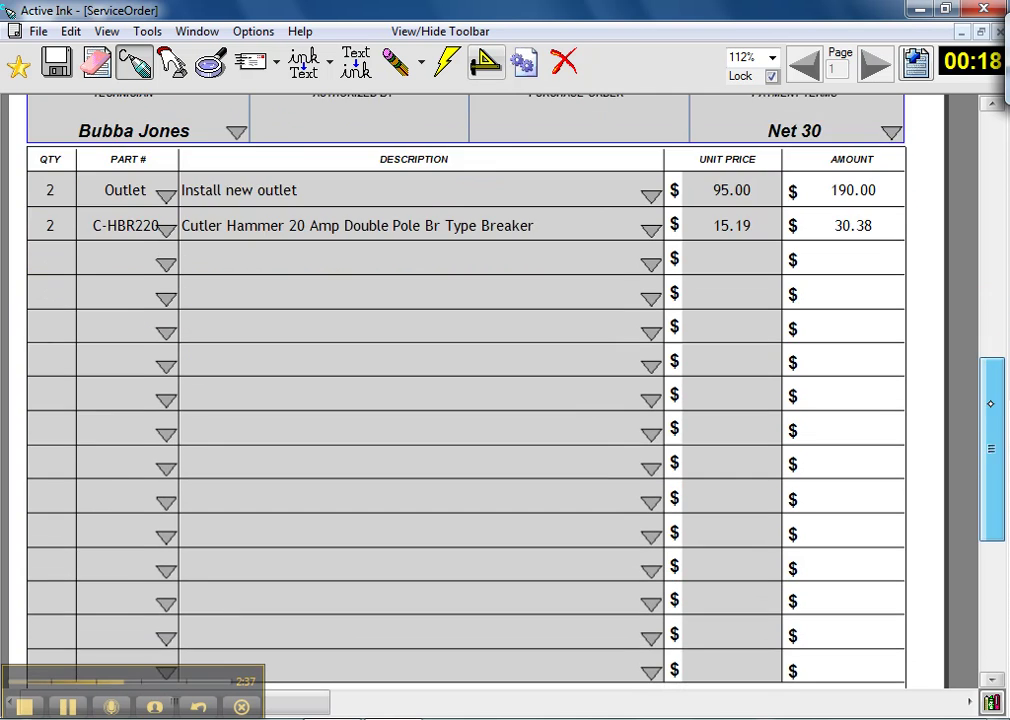
pyautogui.scroll(-2, 991, 403)
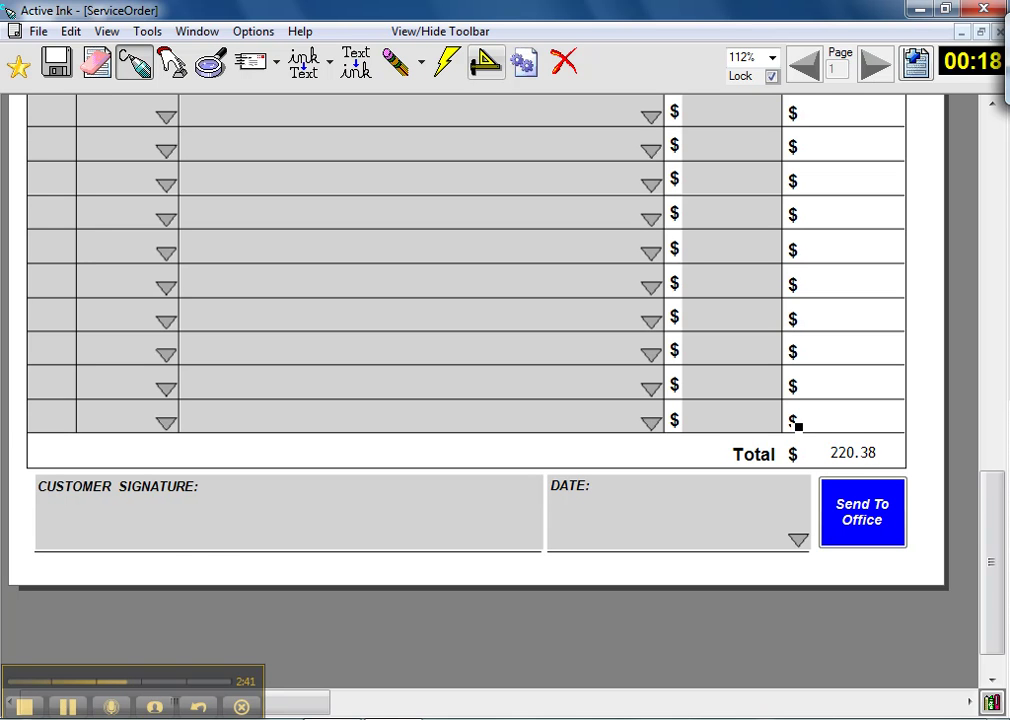
pyautogui.moveTo(167, 537)
pyautogui.mouseDown()
pyautogui.moveTo(194, 517)
pyautogui.moveTo(210, 541)
pyautogui.moveTo(312, 540)
pyautogui.mouseUp()
pyautogui.moveTo(365, 503)
pyautogui.mouseDown()
pyautogui.moveTo(352, 550)
pyautogui.moveTo(390, 532)
pyautogui.moveTo(486, 534)
pyautogui.moveTo(508, 504)
pyautogui.moveTo(394, 509)
pyautogui.mouseUp()
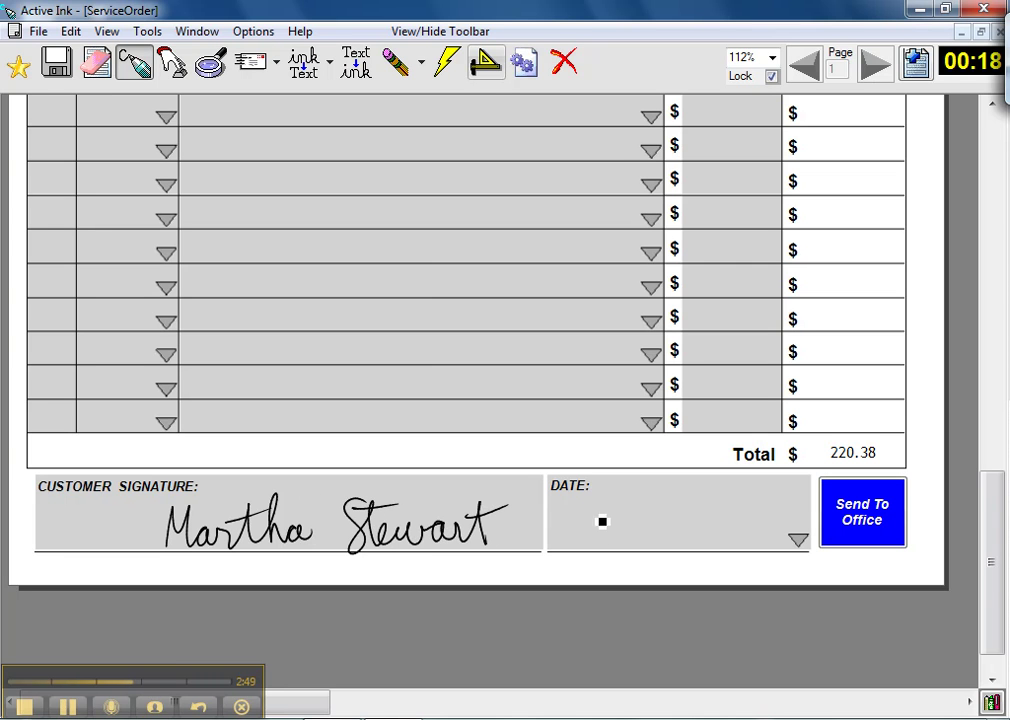
# Date the order 11/12/2010 and send the signed order to the office.
pyautogui.moveTo(597, 510)
pyautogui.mouseDown()
pyautogui.moveTo(598, 545)
pyautogui.moveTo(641, 529)
pyautogui.mouseUp()
pyautogui.moveTo(652, 512)
pyautogui.mouseDown()
pyautogui.moveTo(653, 545)
pyautogui.moveTo(723, 529)
pyautogui.mouseUp()
pyautogui.moveTo(728, 510)
pyautogui.mouseDown()
pyautogui.moveTo(728, 545)
pyautogui.moveTo(751, 509)
pyautogui.mouseUp()
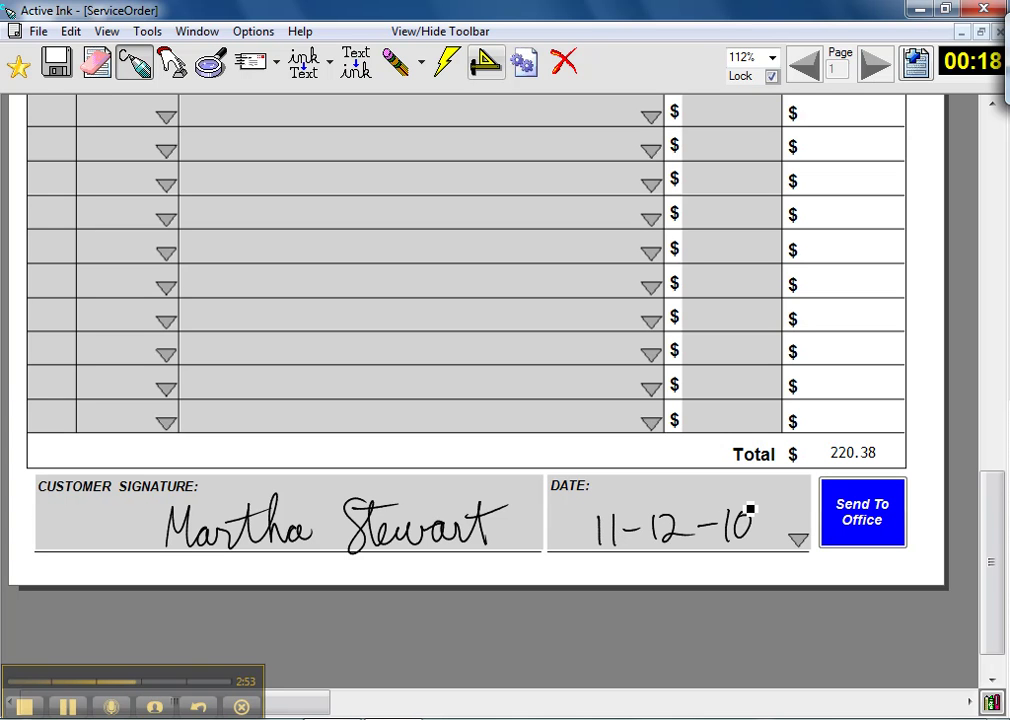
pyautogui.click(868, 521)
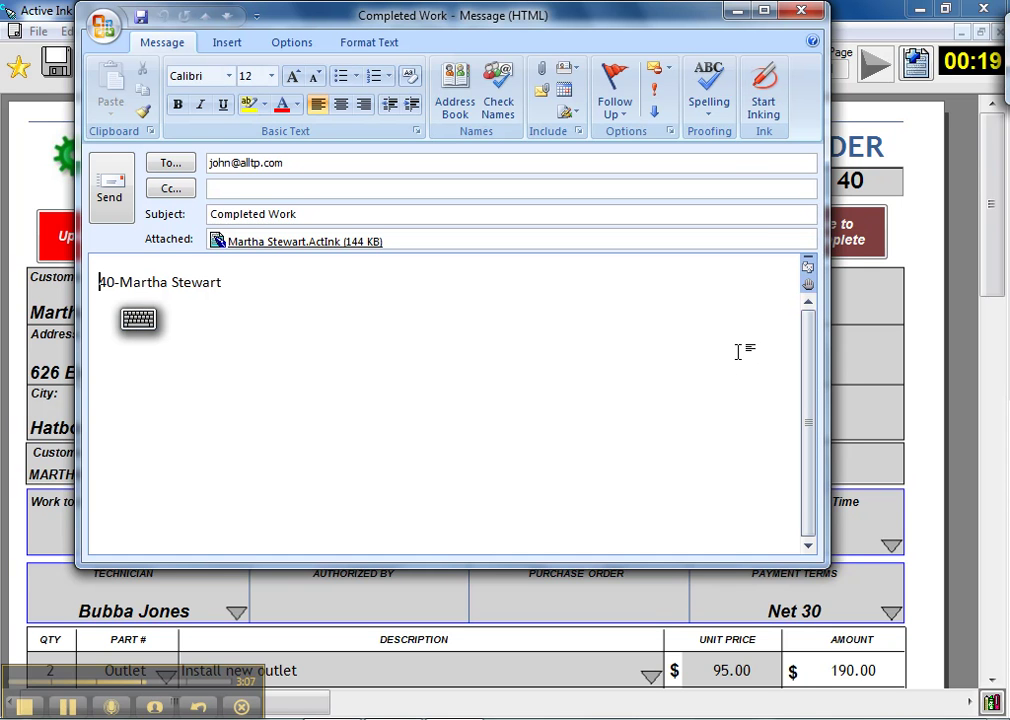
# Send the 'Completed Work' e-mail carrying the attached service order file.
pyautogui.click(108, 183)
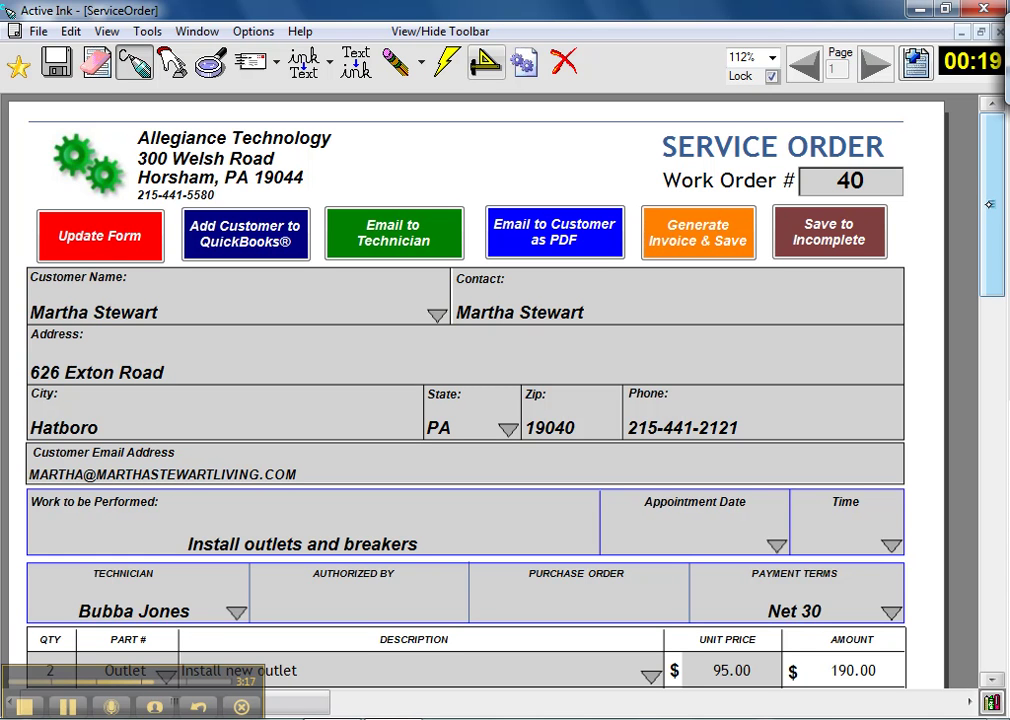
# Generate and save the QuickBooks invoice for work order 40, then switch to QuickBooks.
pyautogui.scroll(-5, 465, 400)
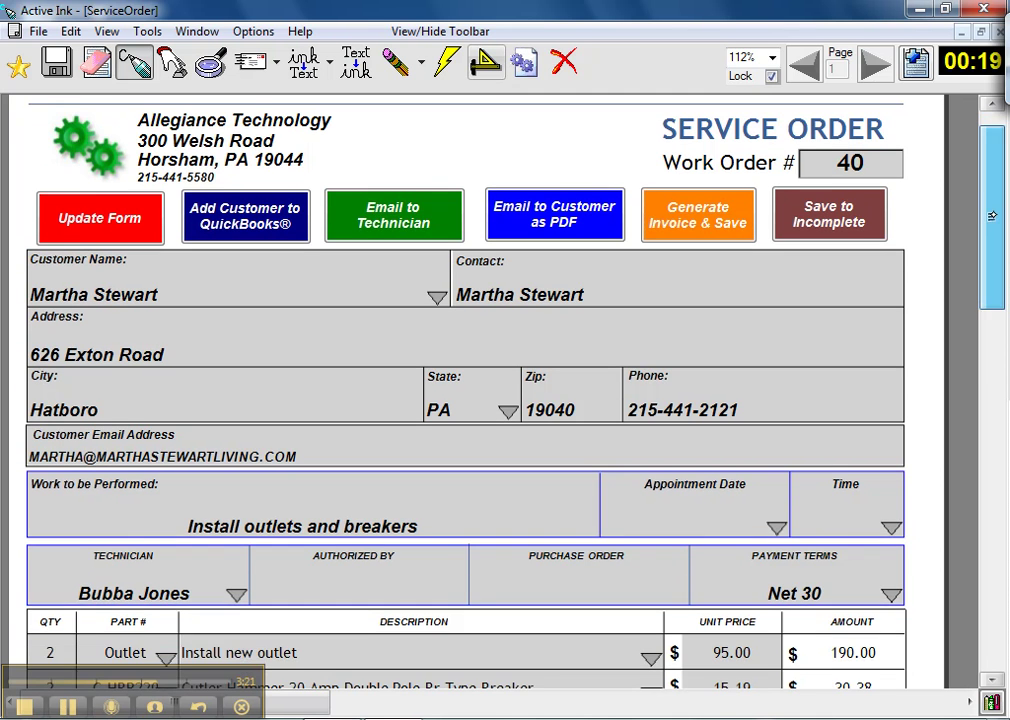
pyautogui.scroll(-8, 465, 400)
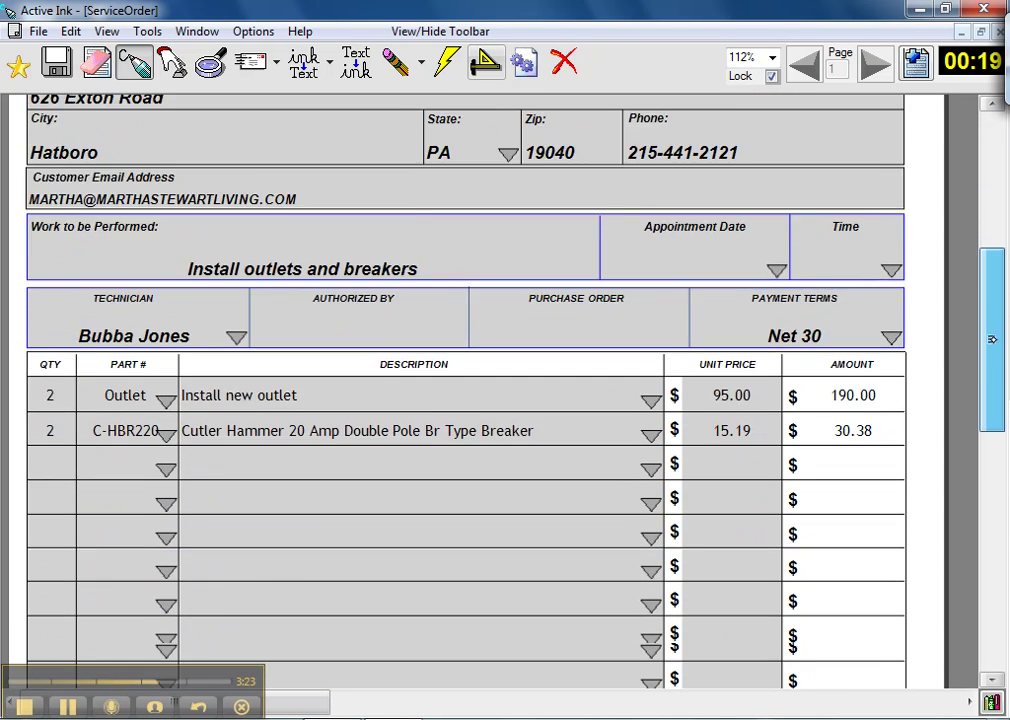
pyautogui.scroll(-2, 465, 400)
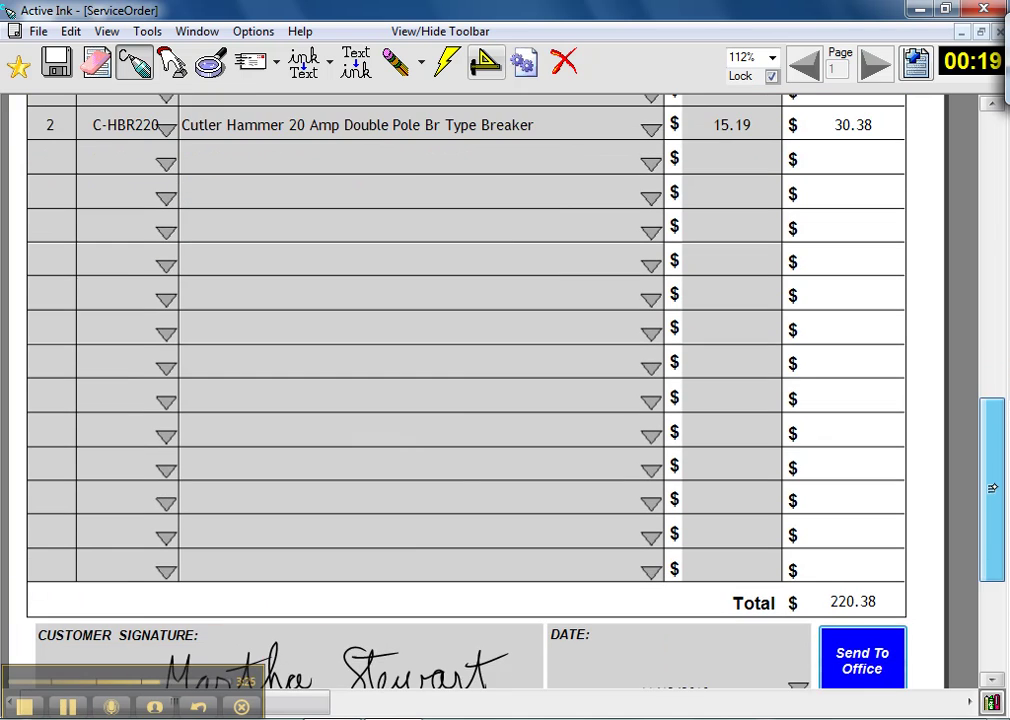
pyautogui.moveTo(991, 474); pyautogui.dragTo(980, 192)
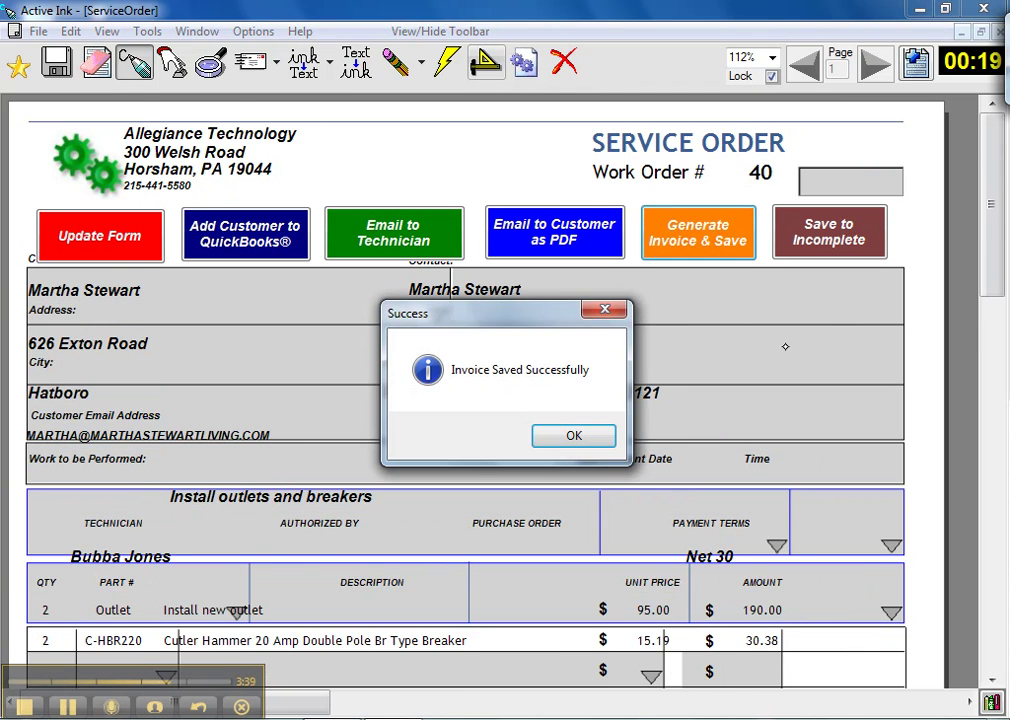
pyautogui.click(577, 435)
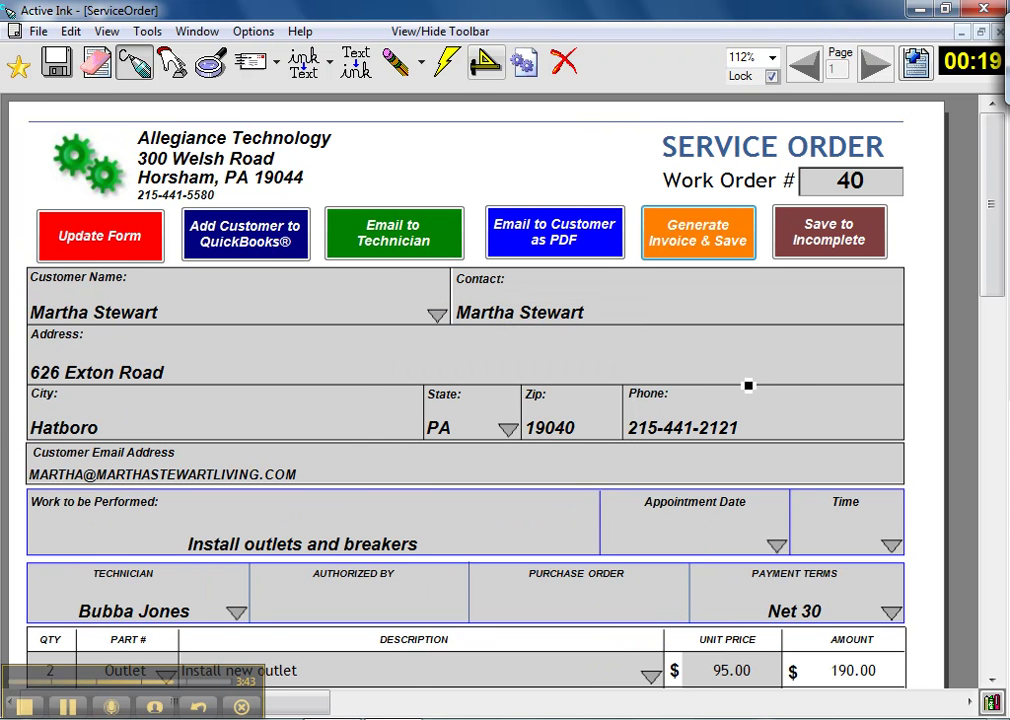
pyautogui.hotkey('alt', 'Tab')
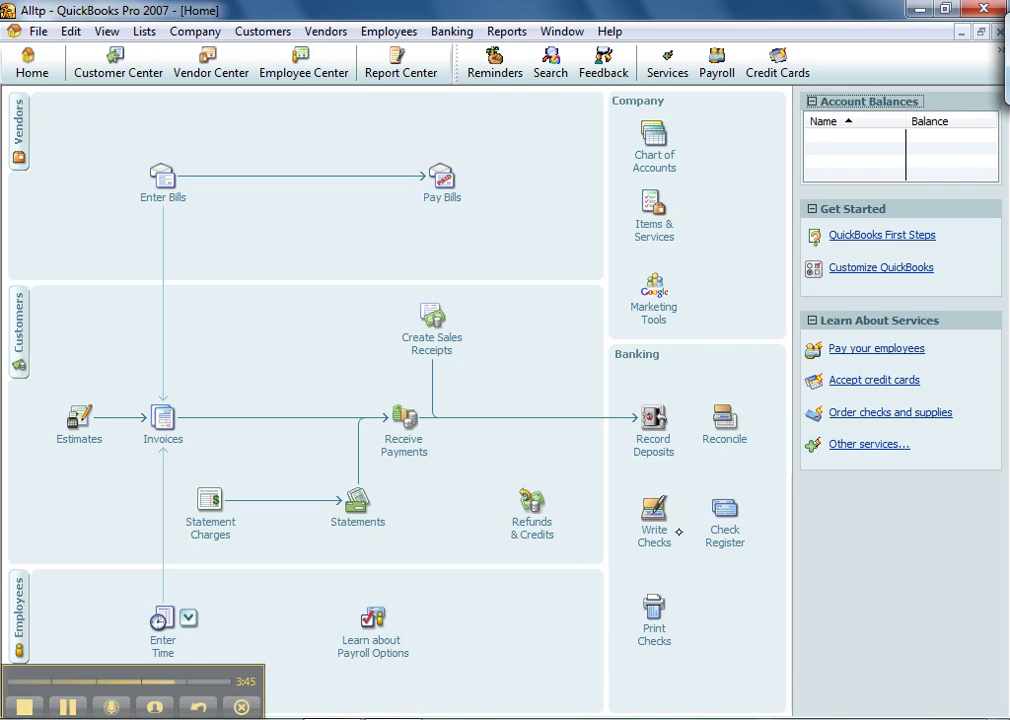
# Open invoice 40 for 220.38 from the customer's record in Customer Center.
pyautogui.click(116, 62)
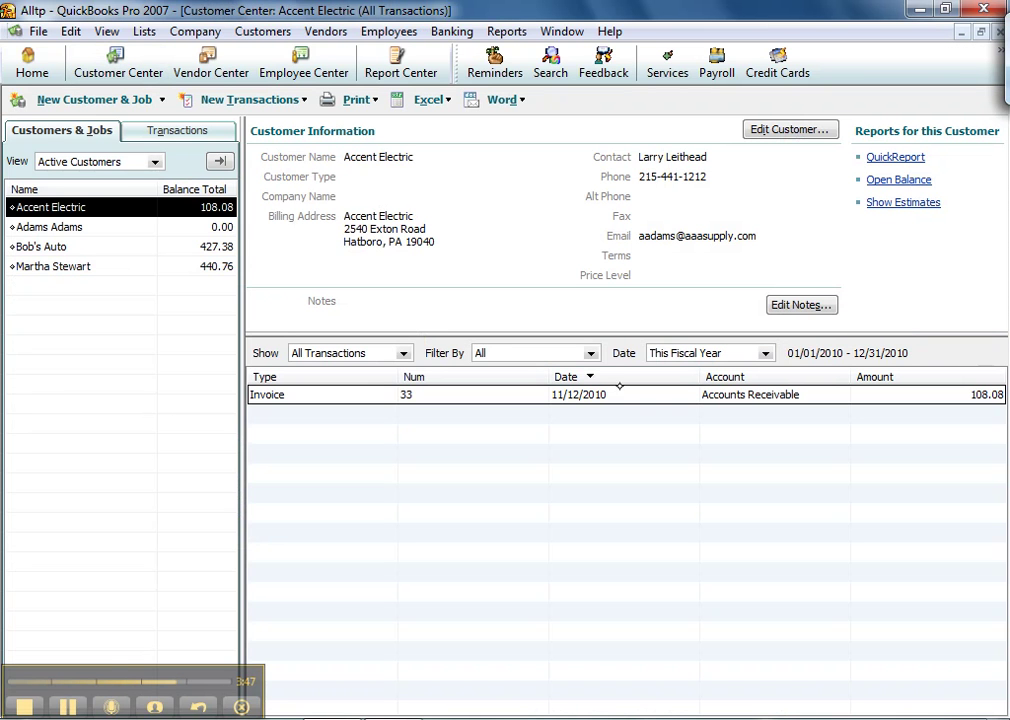
pyautogui.click(132, 266)
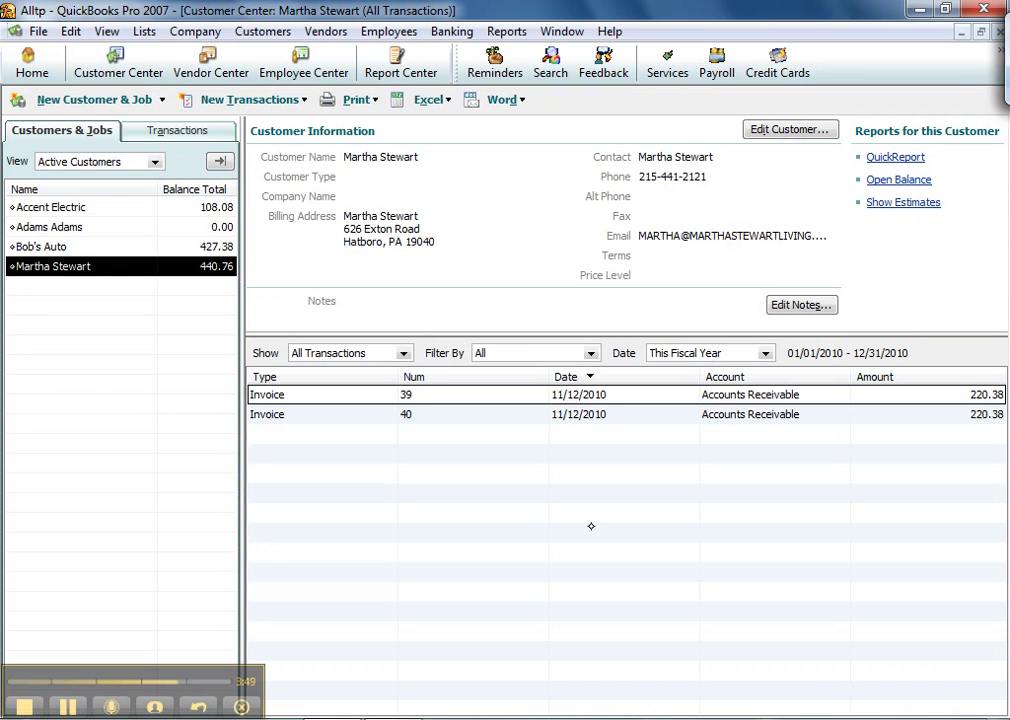
pyautogui.doubleClick(525, 416)
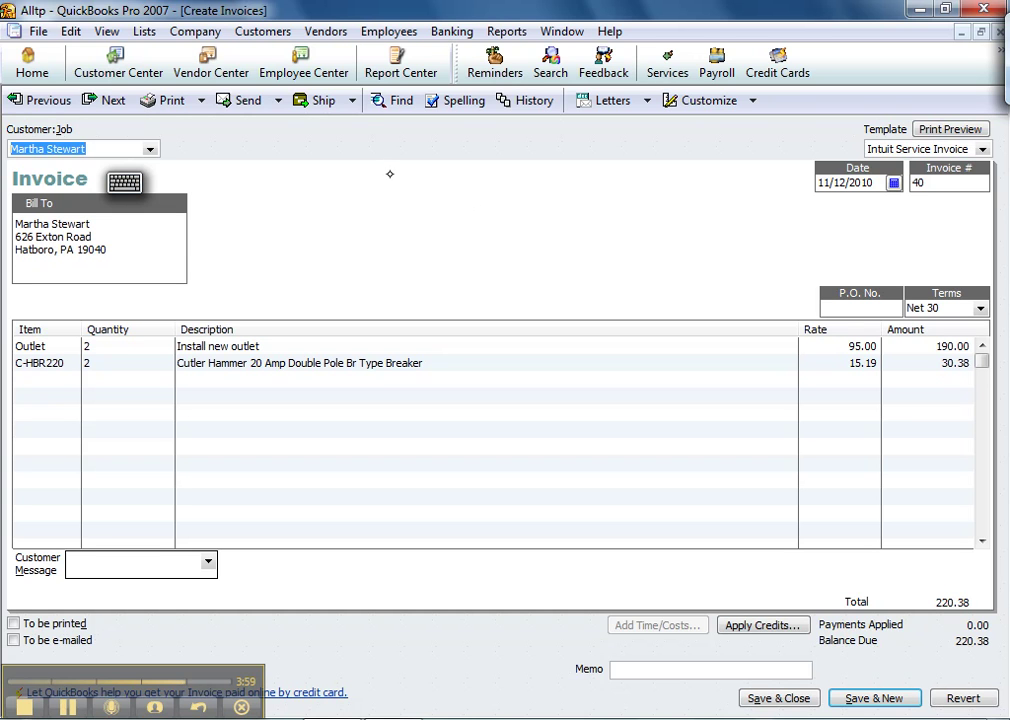
pyautogui.click(262, 31)
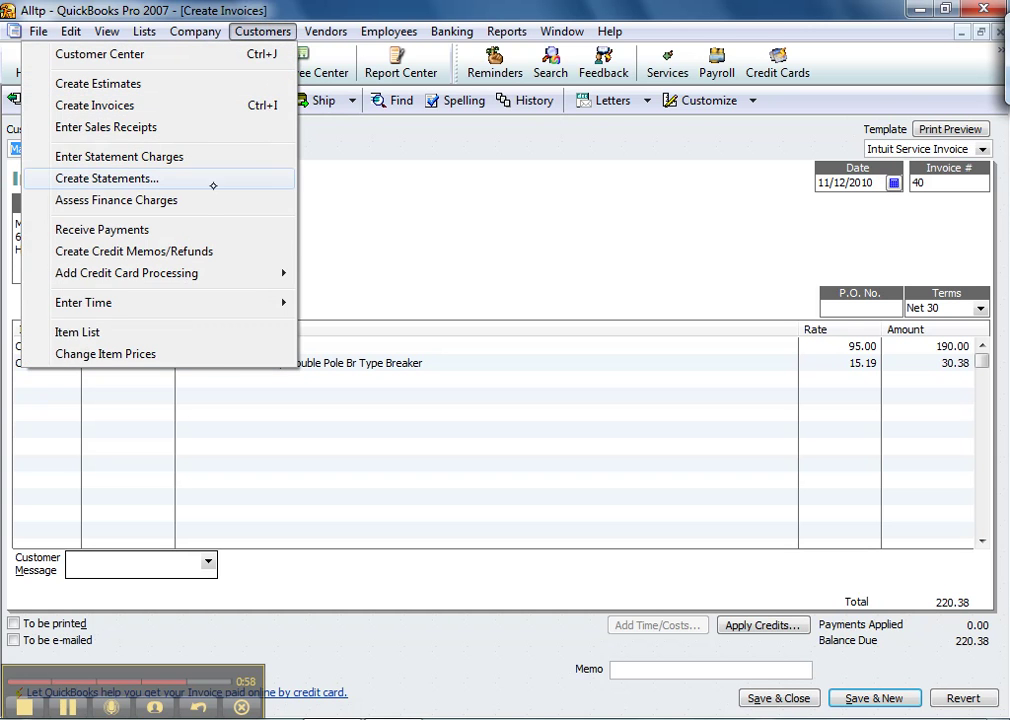
pyautogui.click(383, 140)
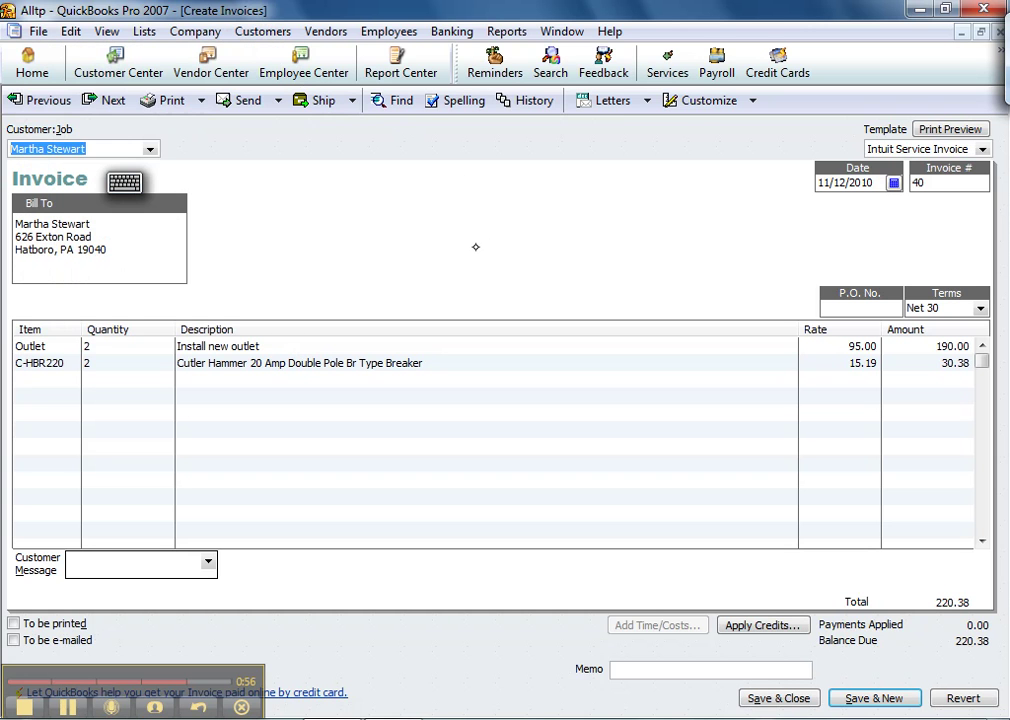
pyautogui.click(248, 100)
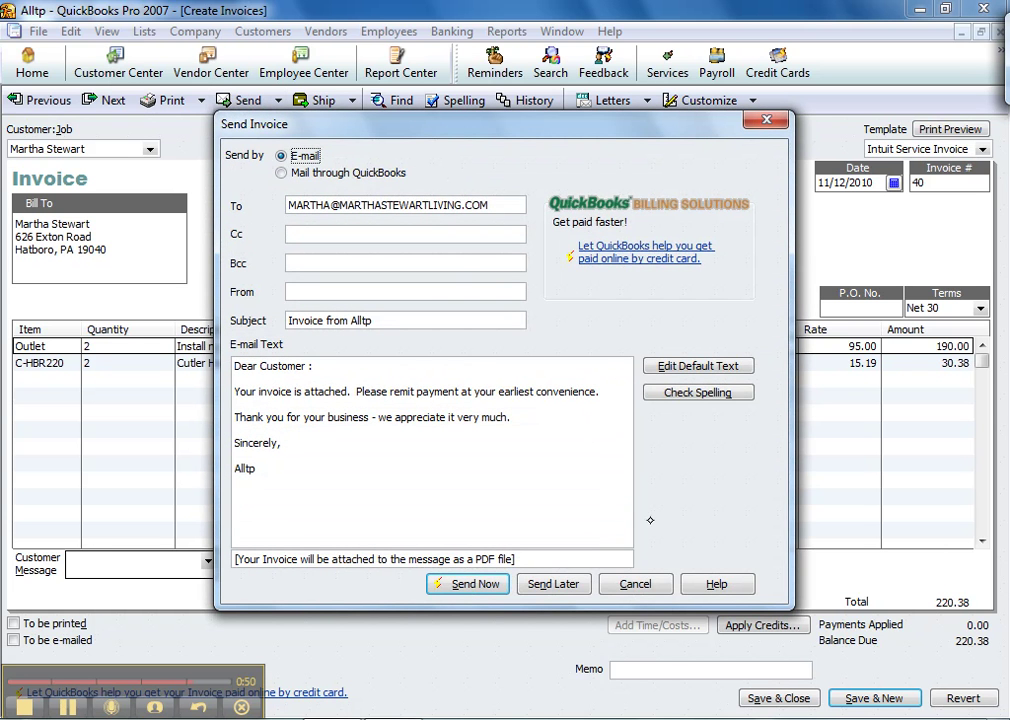
pyautogui.click(645, 586)
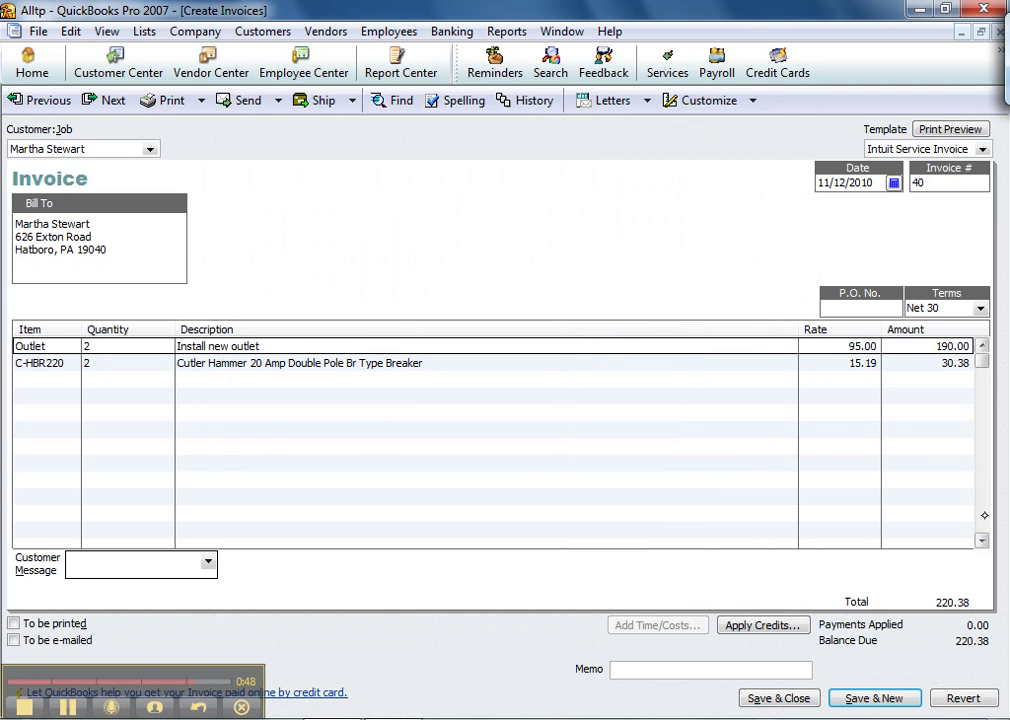
pyautogui.click(778, 698)
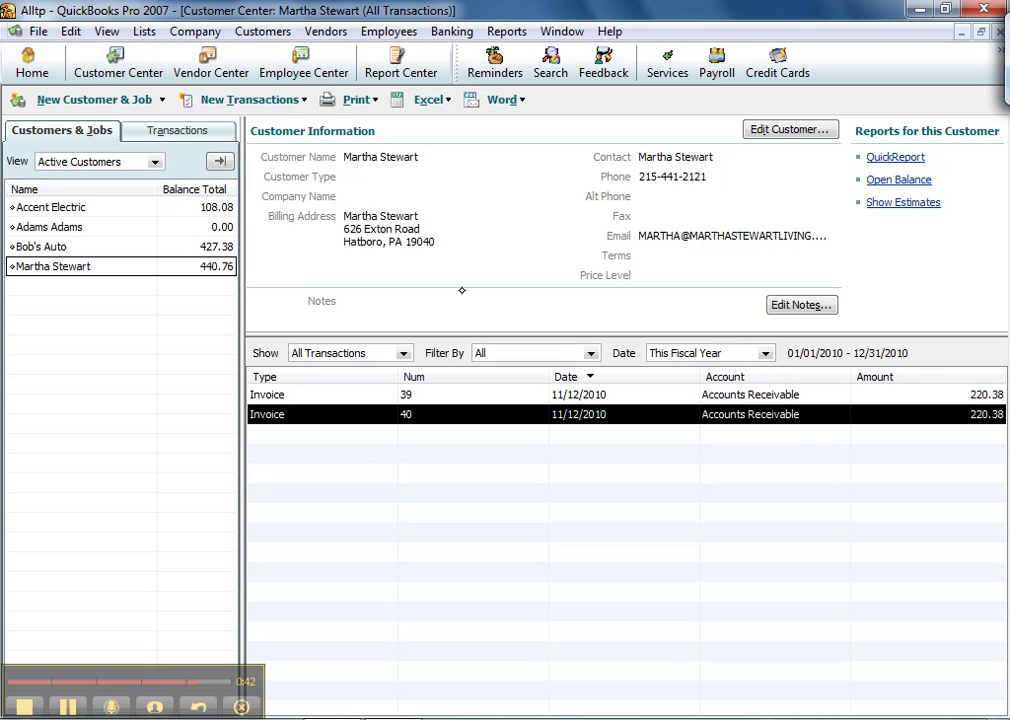
# Select another customer in Customer Center, showing invoices 38 and 24 with balance 427.38.
pyautogui.click(138, 247)
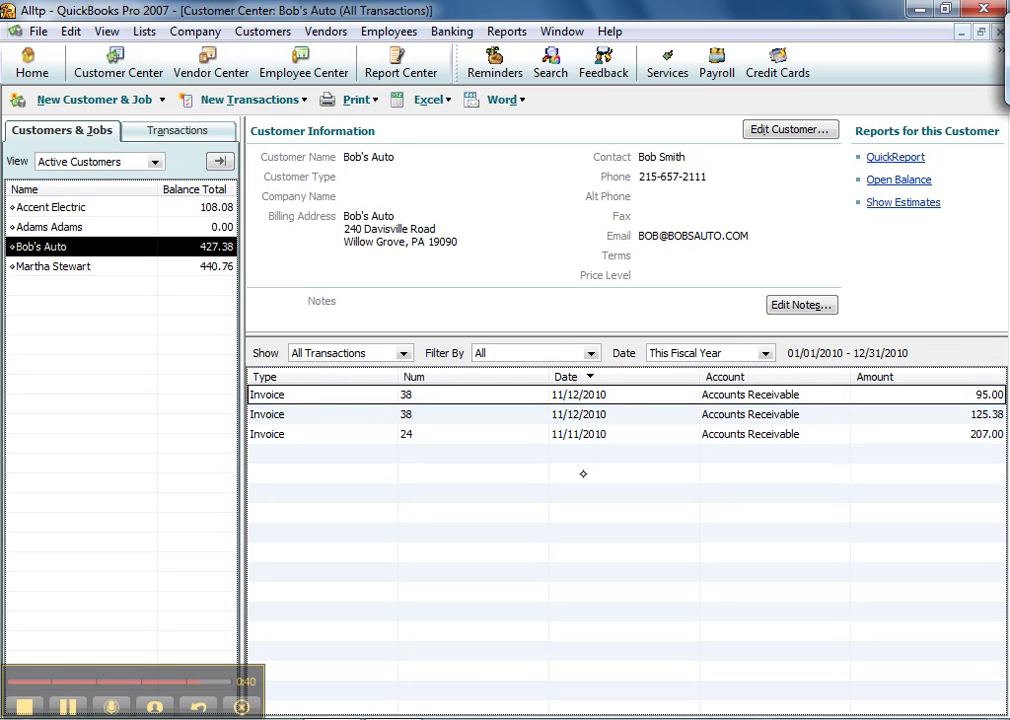